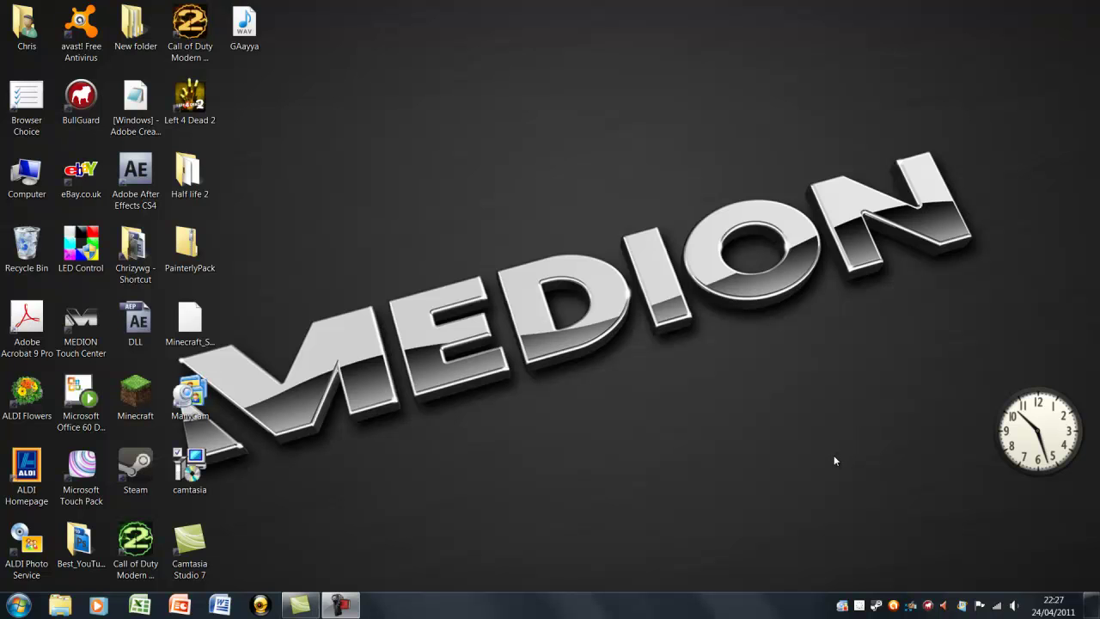
Step: Launch Internet Explorer on Google using the Google favourite in the Start menu's Favorites
{"action": "left_click", "coordinate": [19, 605]}
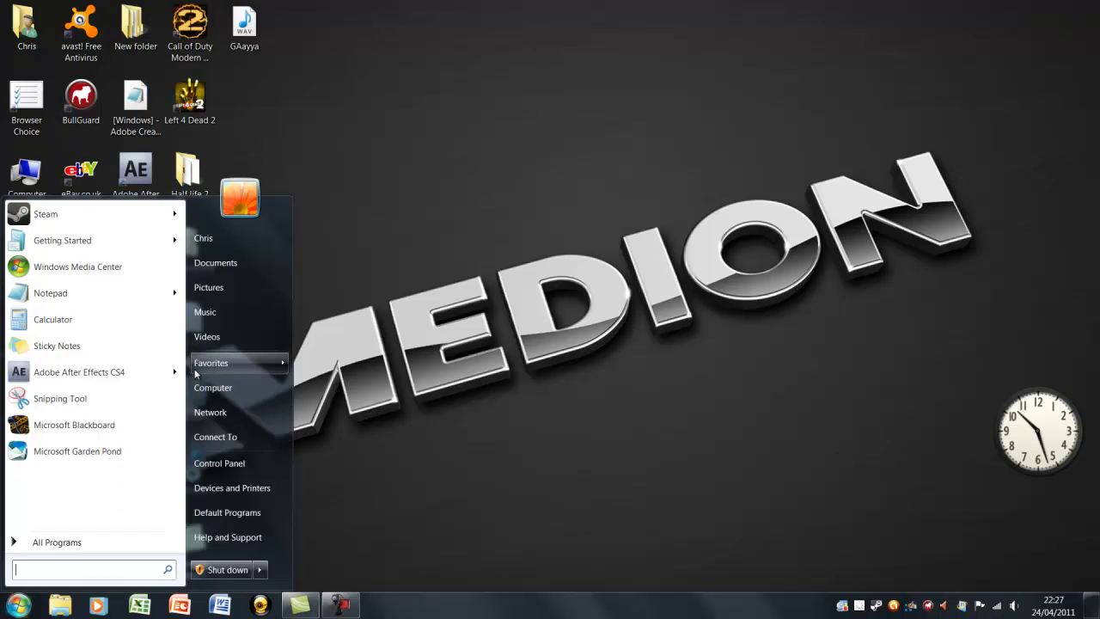
{"action": "mouse_move", "coordinate": [212, 360]}
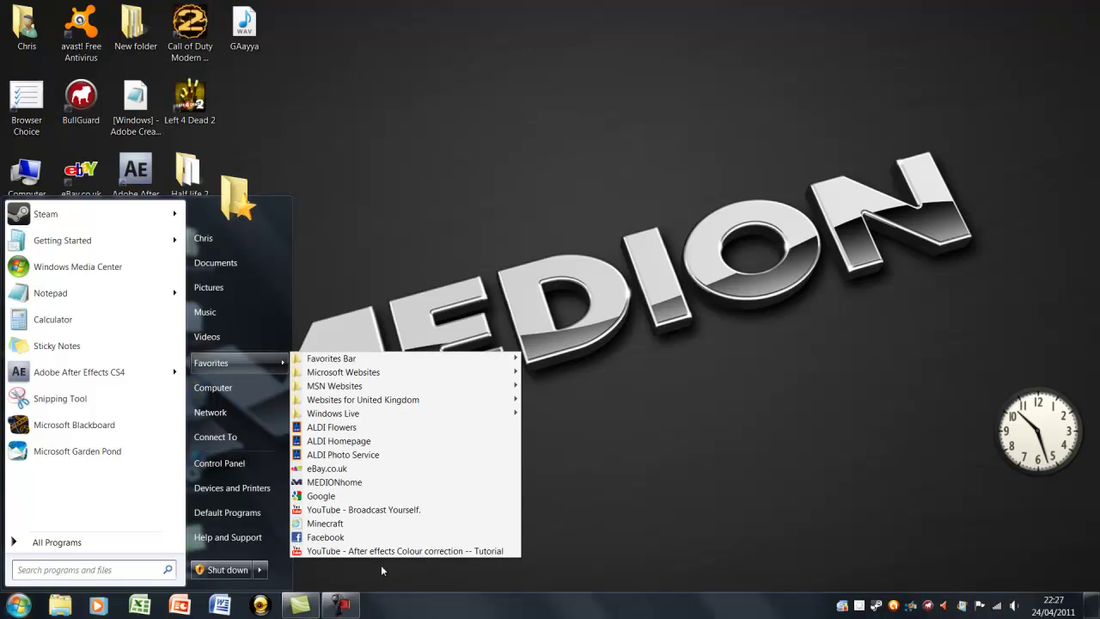
{"action": "left_click", "coordinate": [352, 496]}
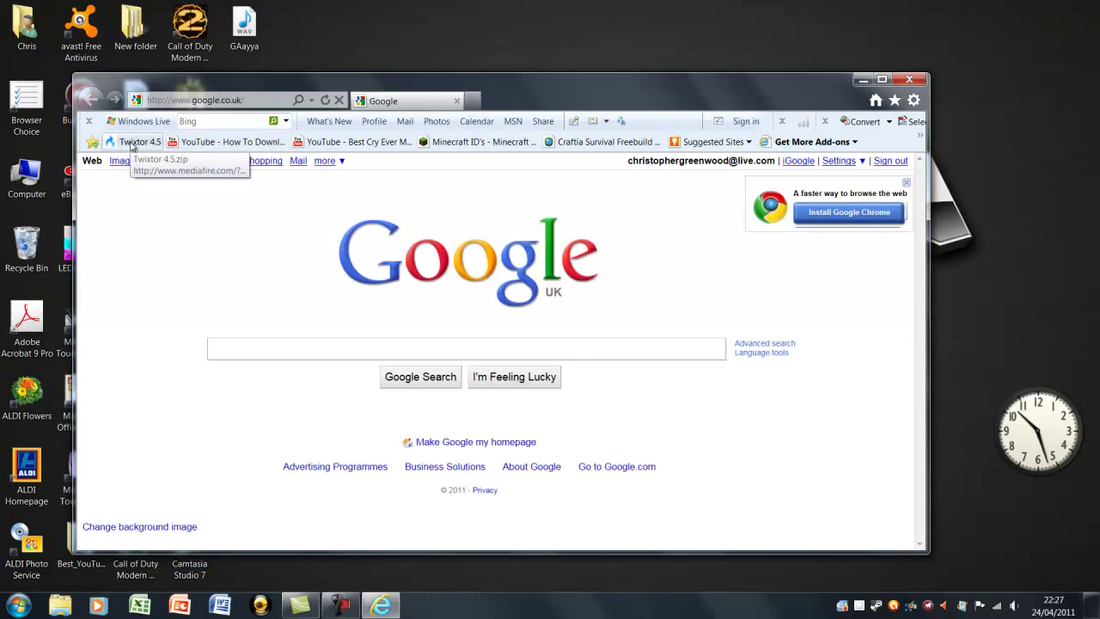
Step: Go to the bookmarked MediaFire Twixtor 4.5 page, maximise the window, and start downloading Twixtor 4.5.zip
{"action": "left_click", "coordinate": [138, 143]}
{"action": "left_click_drag", "start_coordinate": [232, 86], "coordinate": [332, 2]}
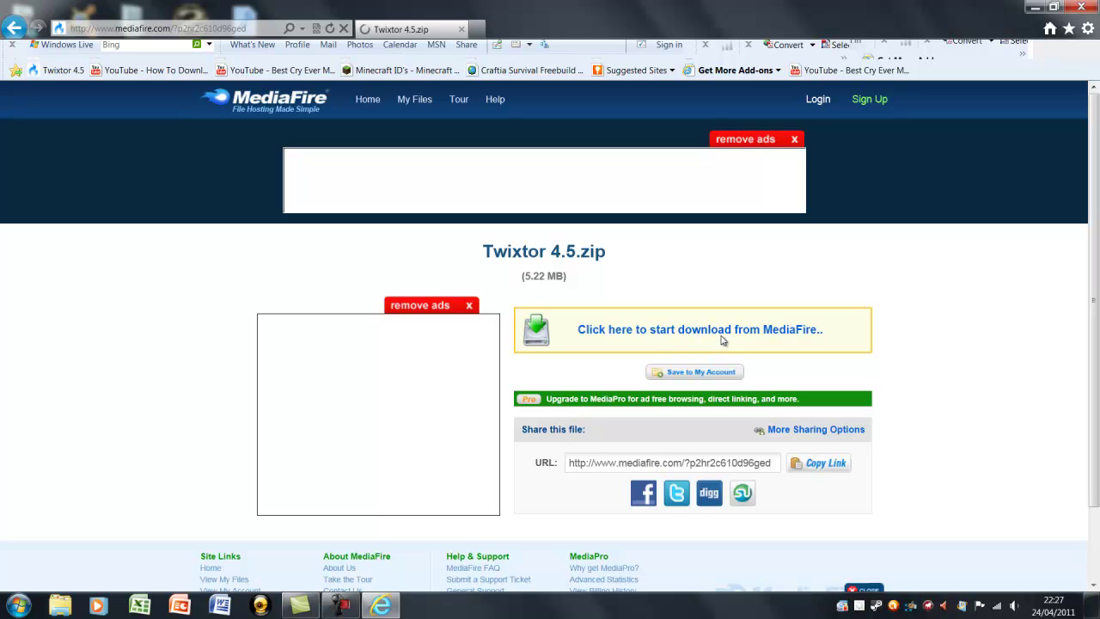
{"action": "left_click", "coordinate": [720, 351]}
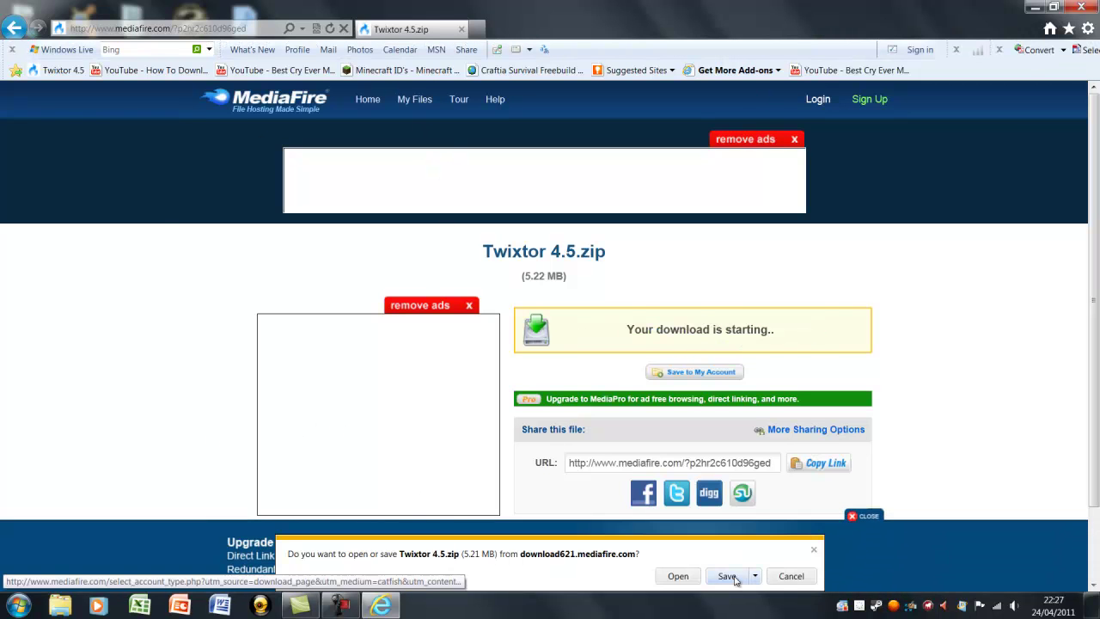
{"action": "left_click", "coordinate": [753, 578]}
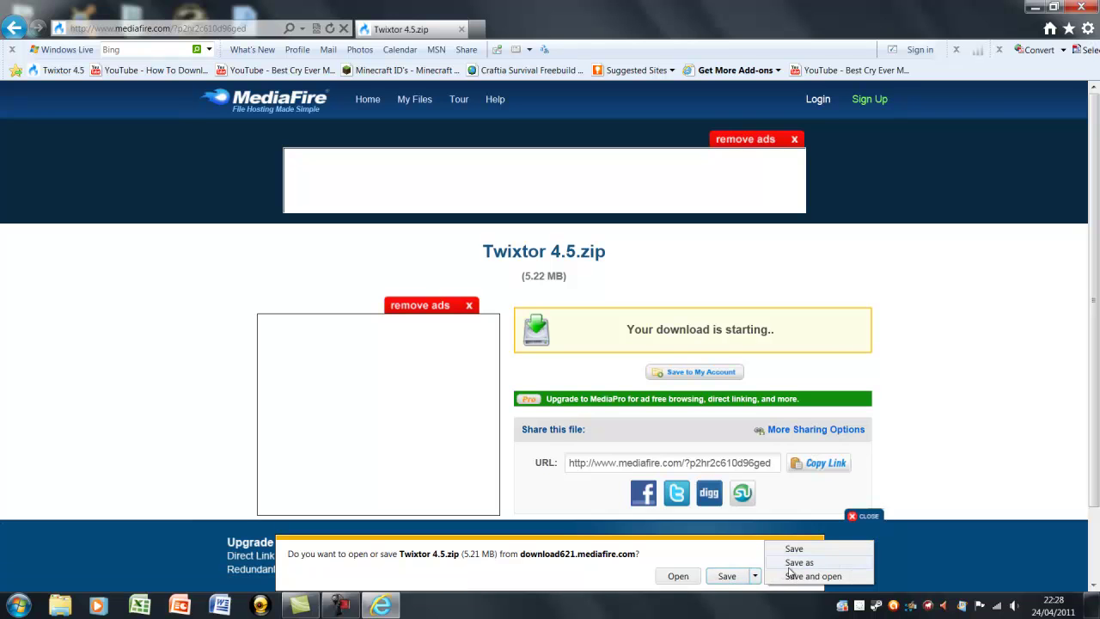
{"action": "key", "text": "Escape"}
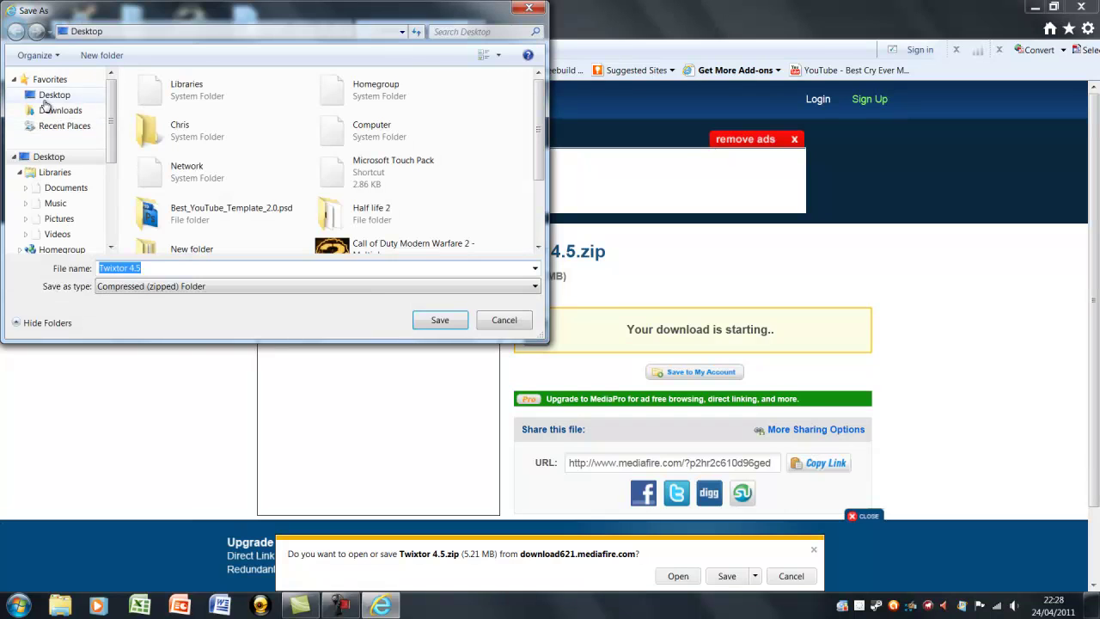
Step: Save Twixtor 4.5.zip to the Desktop and minimise Internet Explorer while it downloads
{"action": "left_click", "coordinate": [442, 323]}
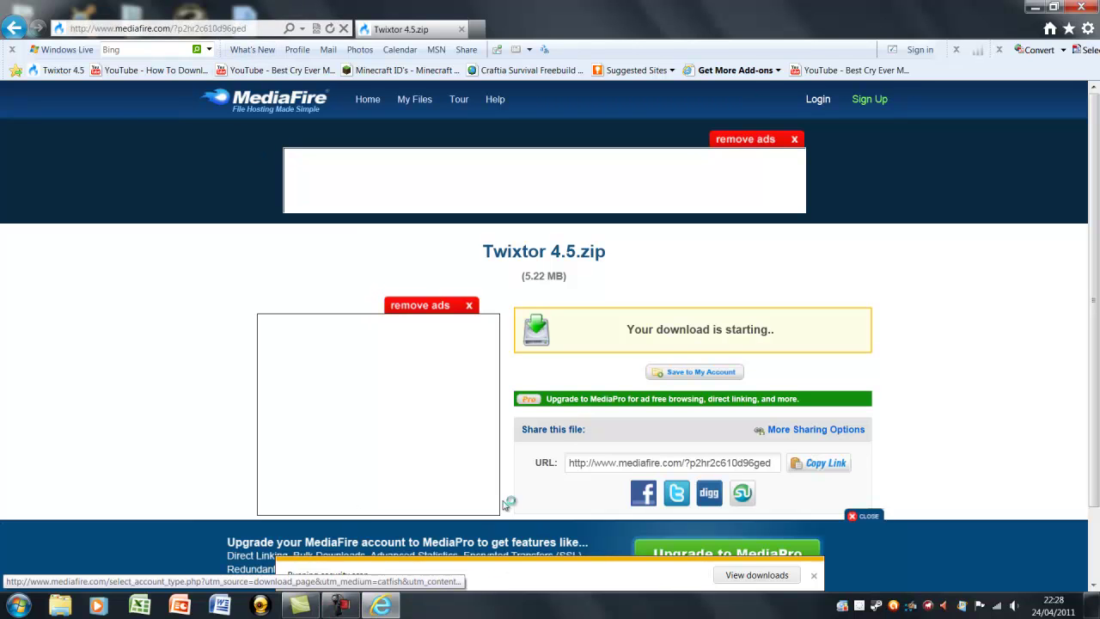
{"action": "left_click", "coordinate": [1035, 9]}
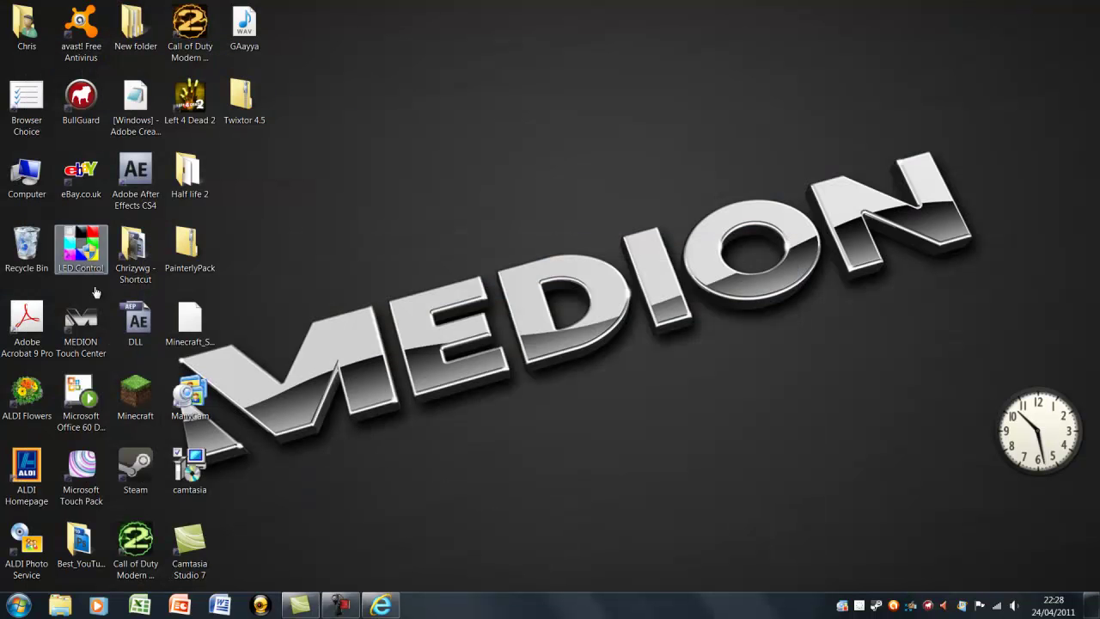
Step: Extract all of Twixtor 4.5.zip into the suggested Twixtor 4.5 folder on the desktop
{"action": "double_click", "coordinate": [248, 102]}
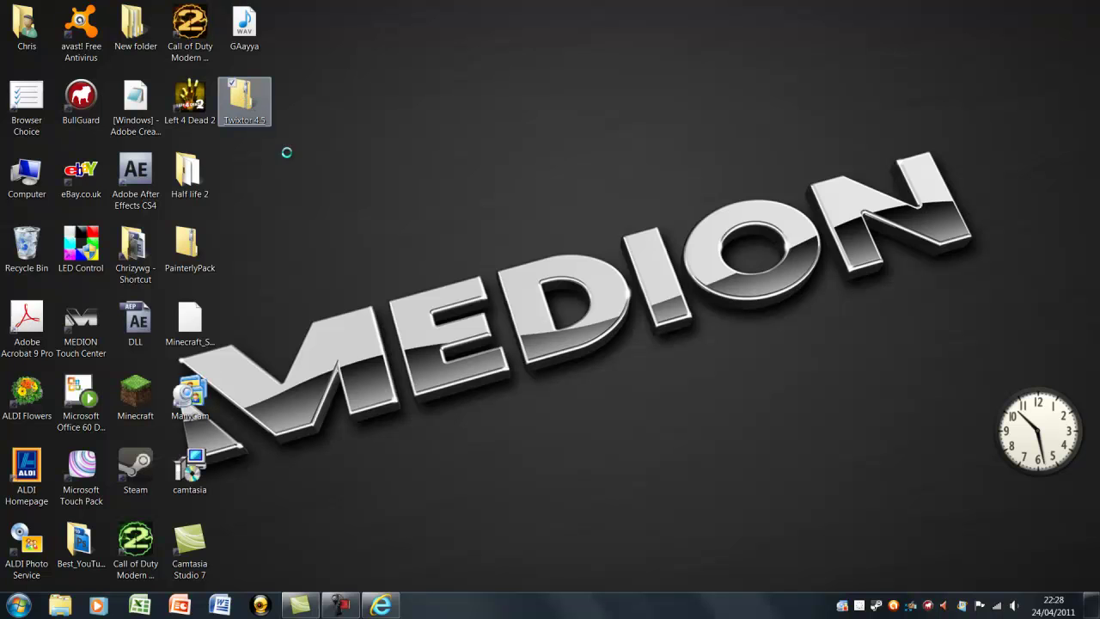
{"action": "right_click", "coordinate": [248, 99]}
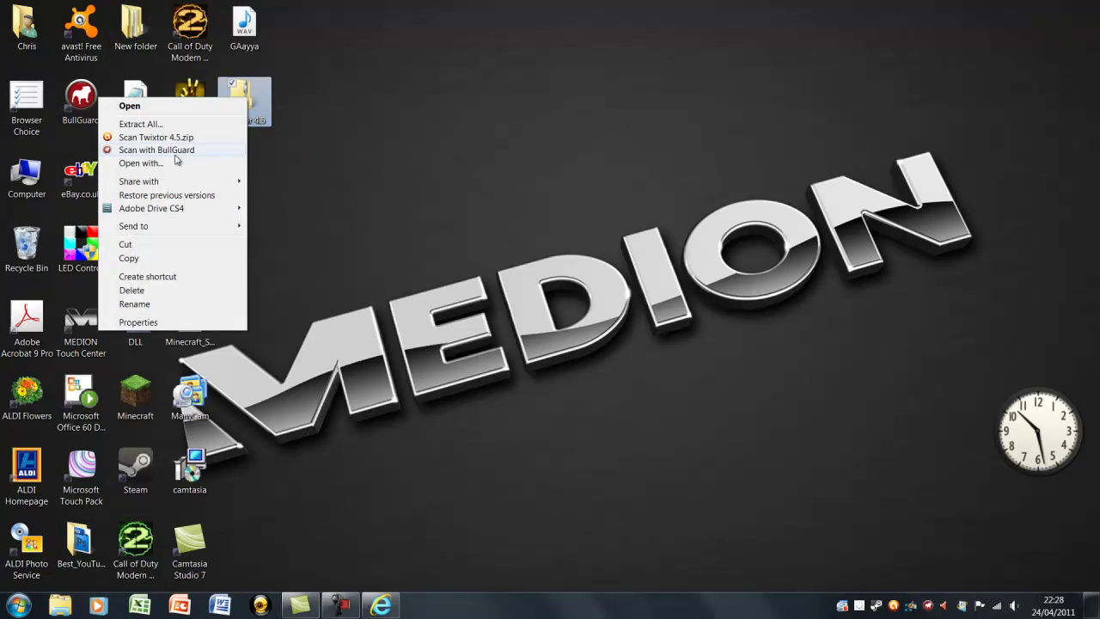
{"action": "left_click", "coordinate": [168, 128]}
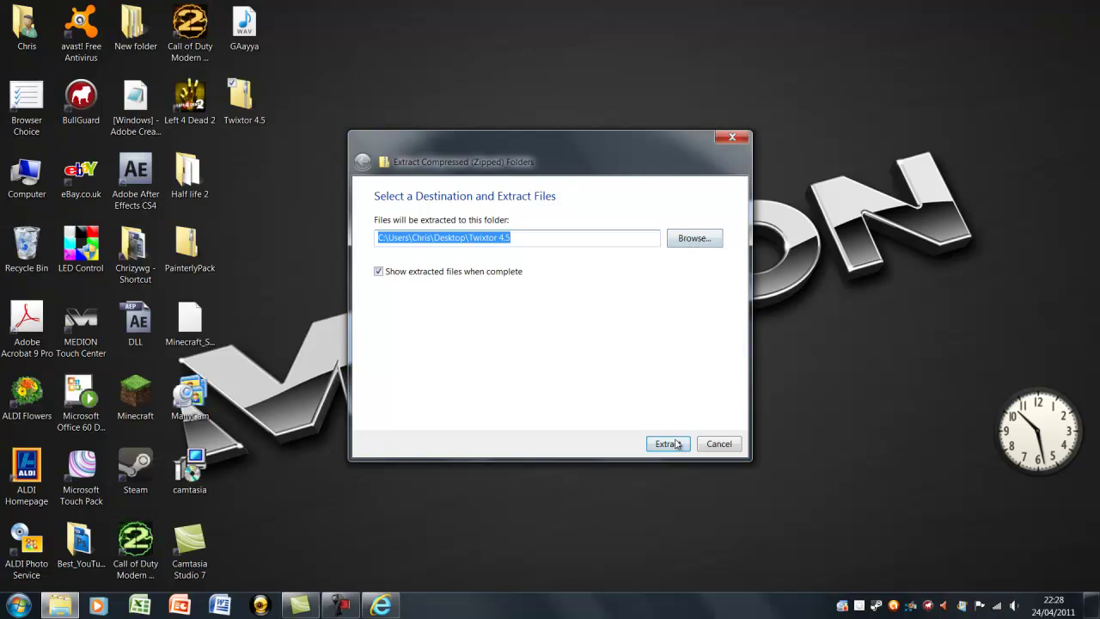
{"action": "left_click", "coordinate": [677, 444]}
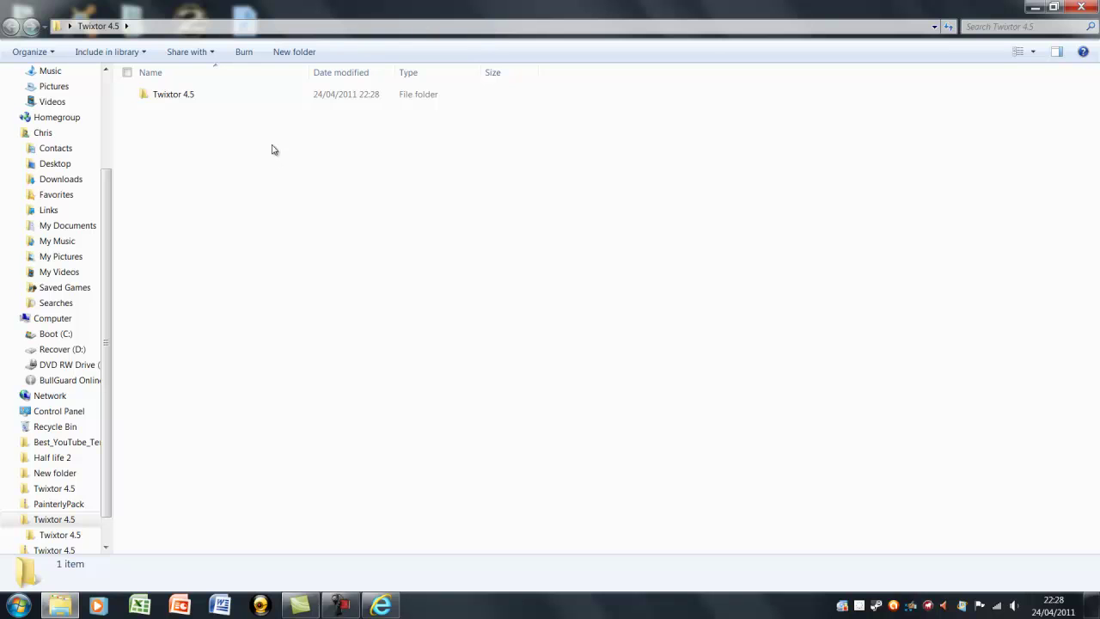
Step: Open the inner Twixtor 4.5 folder and run Twixtor4.59Installer
{"action": "double_click", "coordinate": [203, 97]}
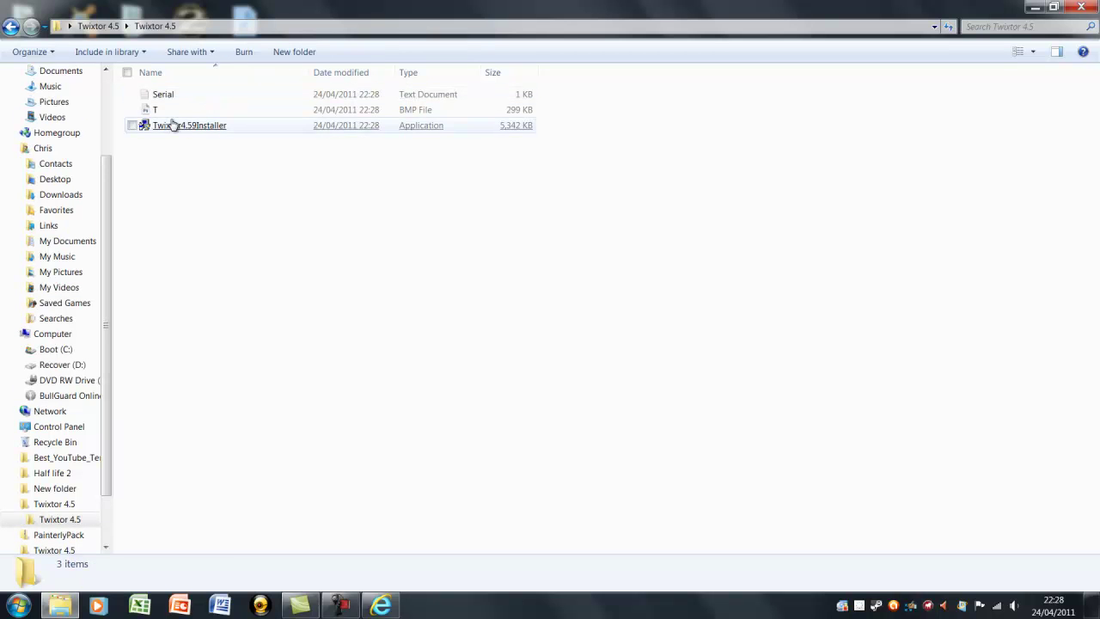
{"action": "left_click", "coordinate": [174, 126]}
{"action": "double_click", "coordinate": [174, 126]}
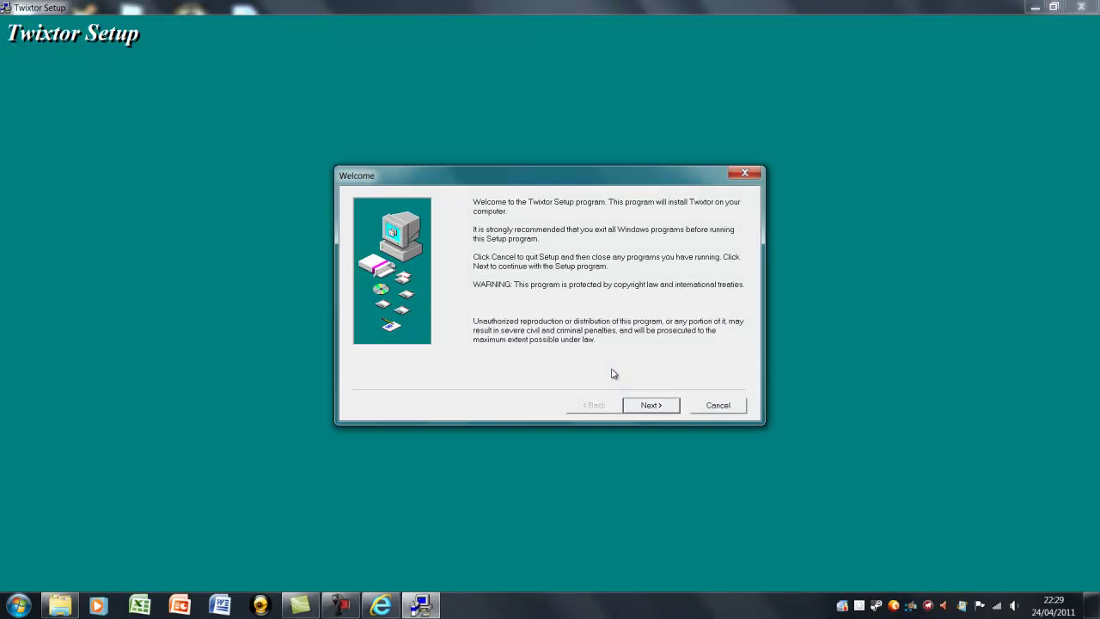
Step: Go past the welcome and notes pages, accept the licence, and choose to browse for a destination
{"action": "left_click", "coordinate": [647, 406]}
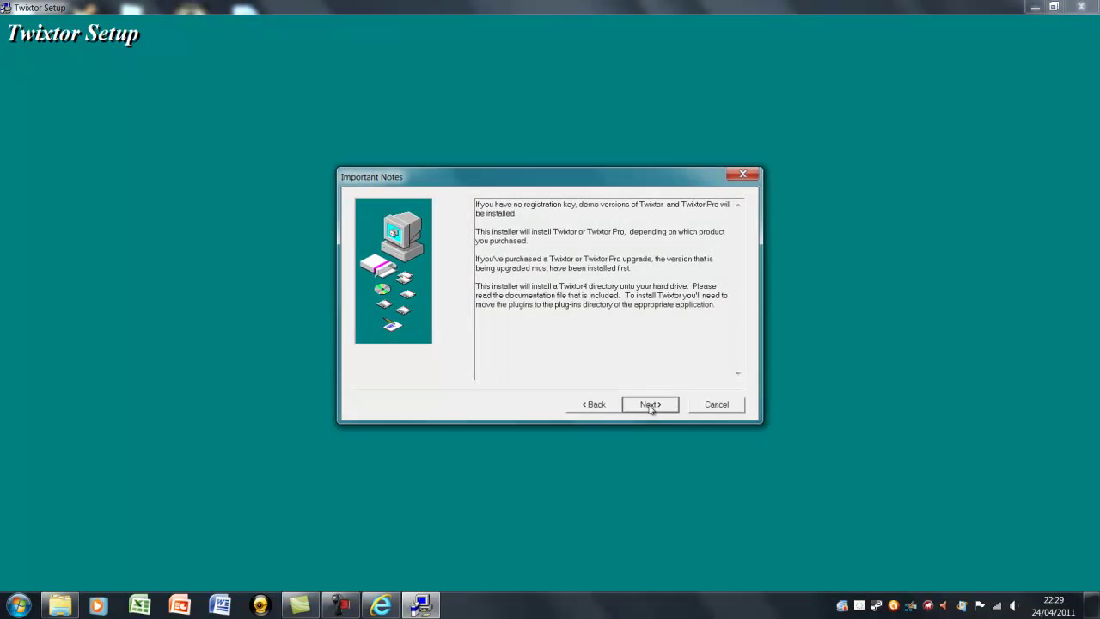
{"action": "left_click", "coordinate": [650, 408]}
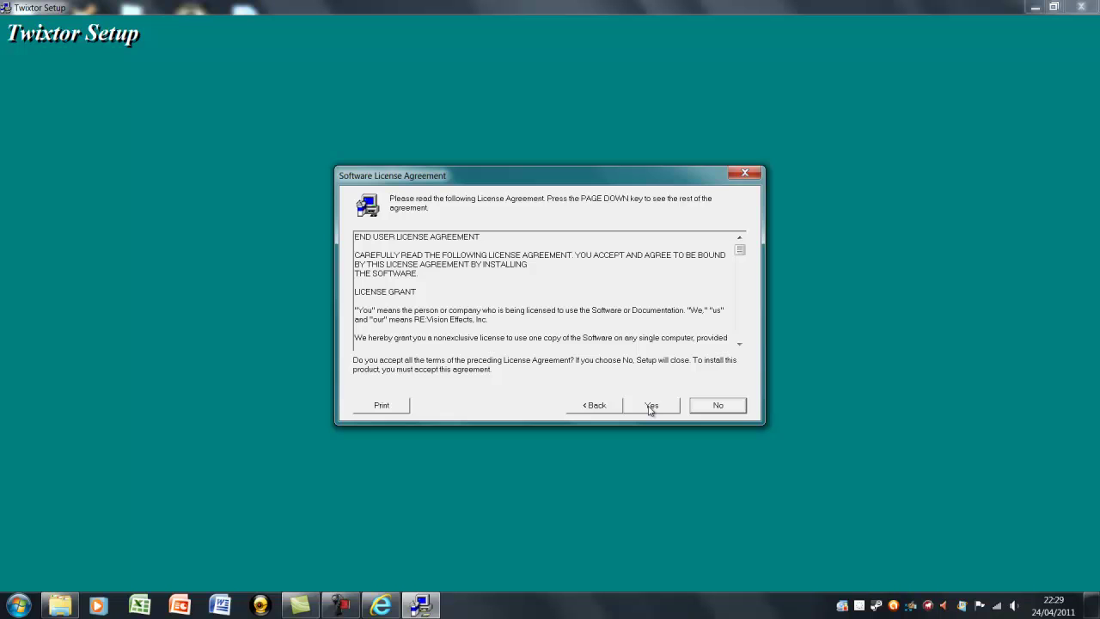
{"action": "left_click", "coordinate": [651, 408]}
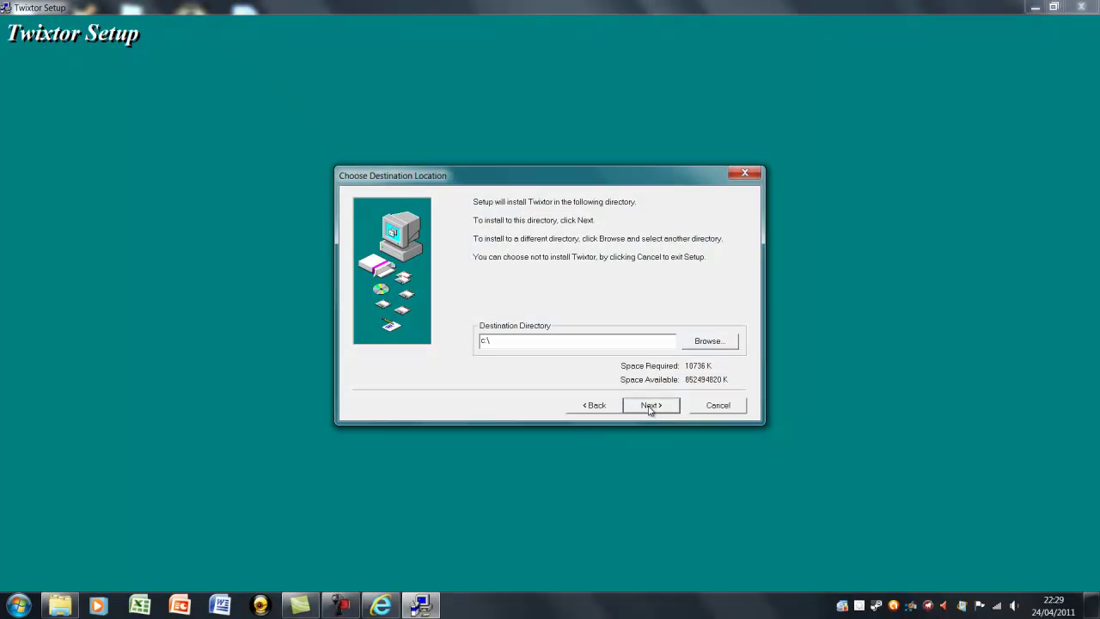
{"action": "left_click", "coordinate": [704, 343]}
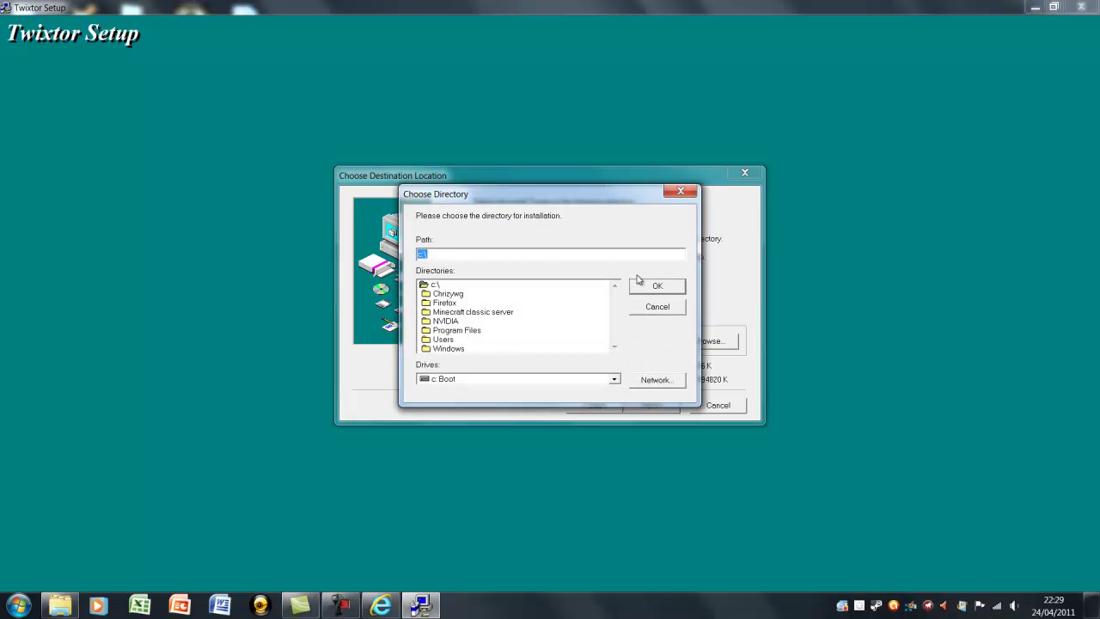
Step: Browse to Program Files\Adobe\Adobe After Effects CS4\Support Files\Plug-ins\Effects, pick Twixtor4, then close the chooser
{"action": "double_click", "coordinate": [469, 332]}
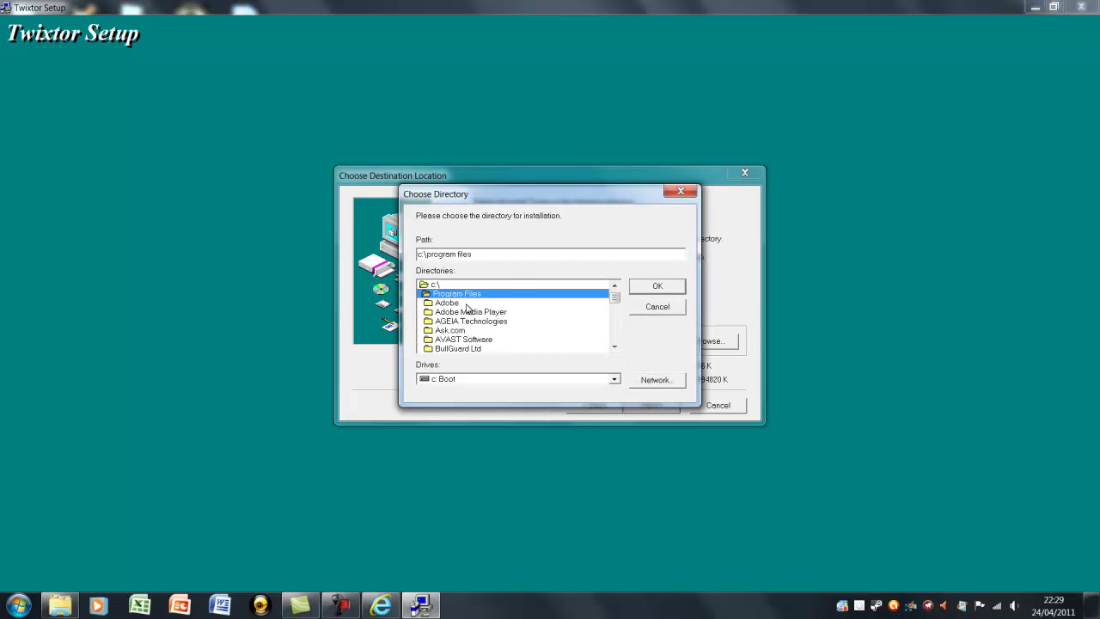
{"action": "double_click", "coordinate": [466, 305]}
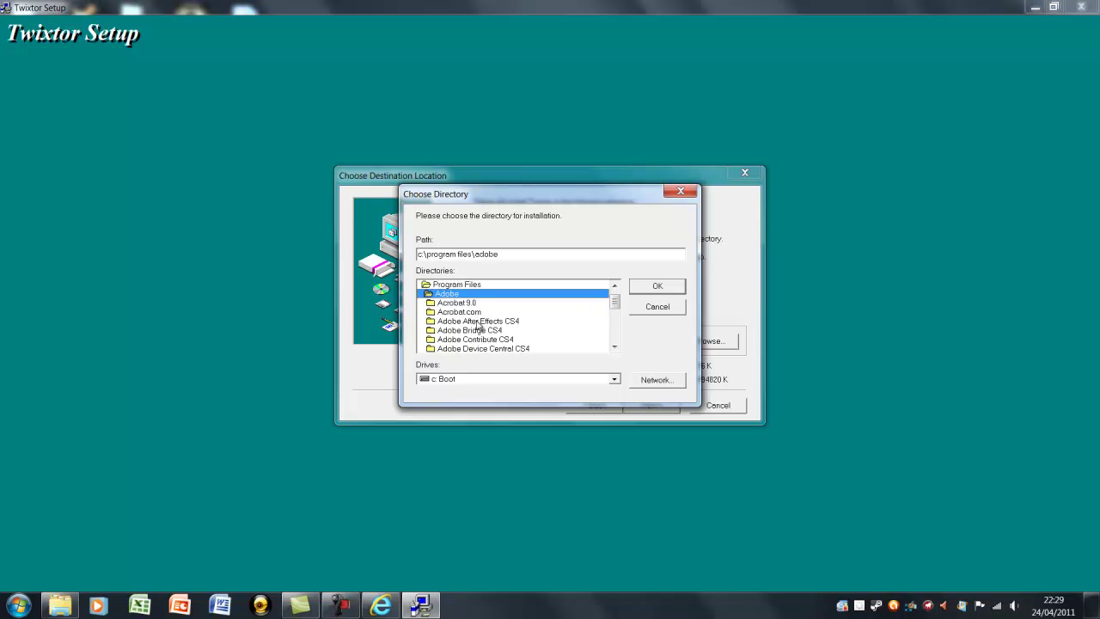
{"action": "double_click", "coordinate": [478, 322]}
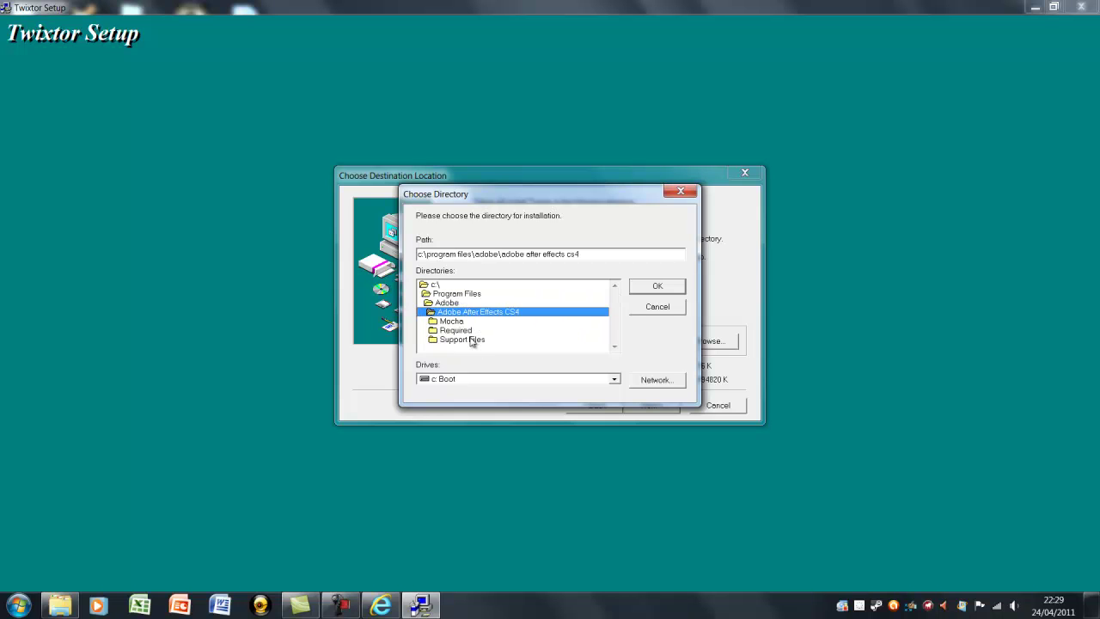
{"action": "double_click", "coordinate": [472, 339]}
{"action": "scroll", "coordinate": [475, 342], "scroll_direction": "down", "scroll_amount": 5}
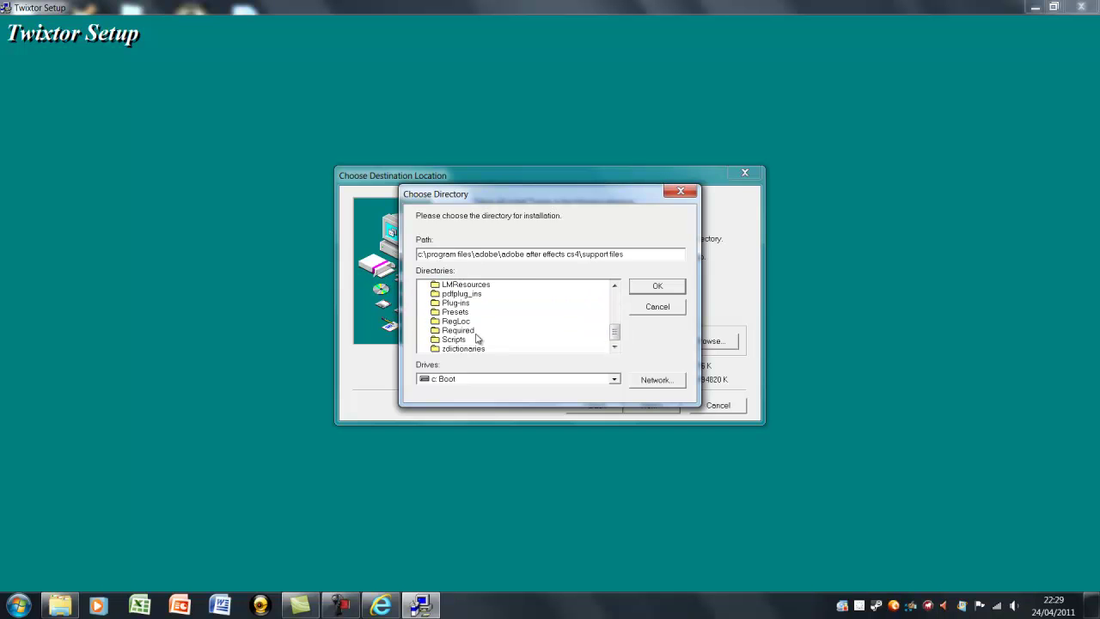
{"action": "double_click", "coordinate": [456, 304]}
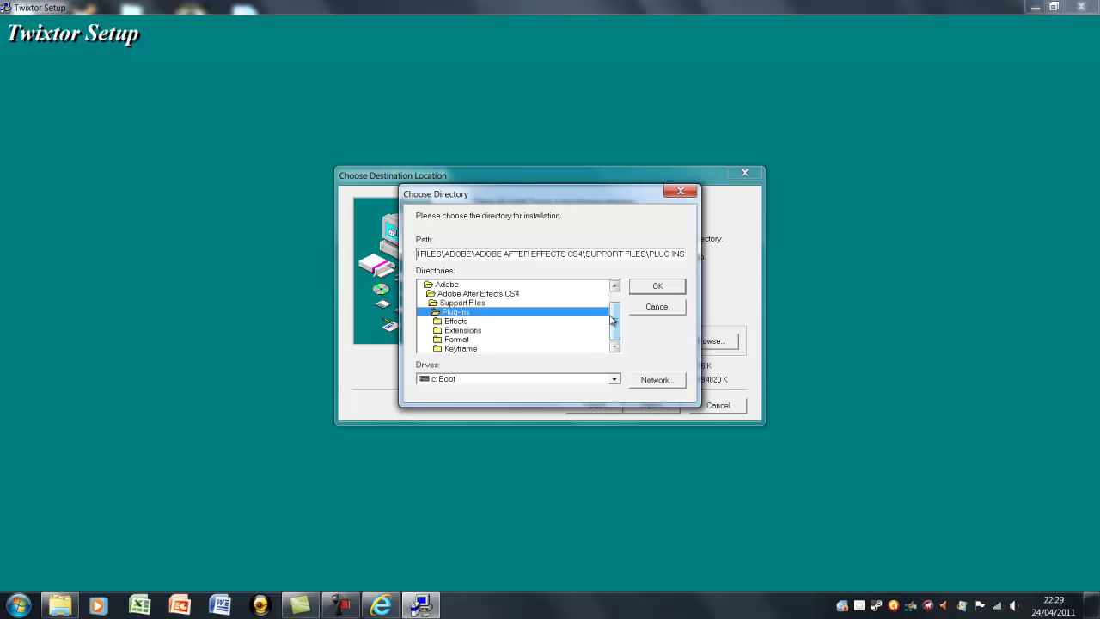
{"action": "double_click", "coordinate": [455, 322]}
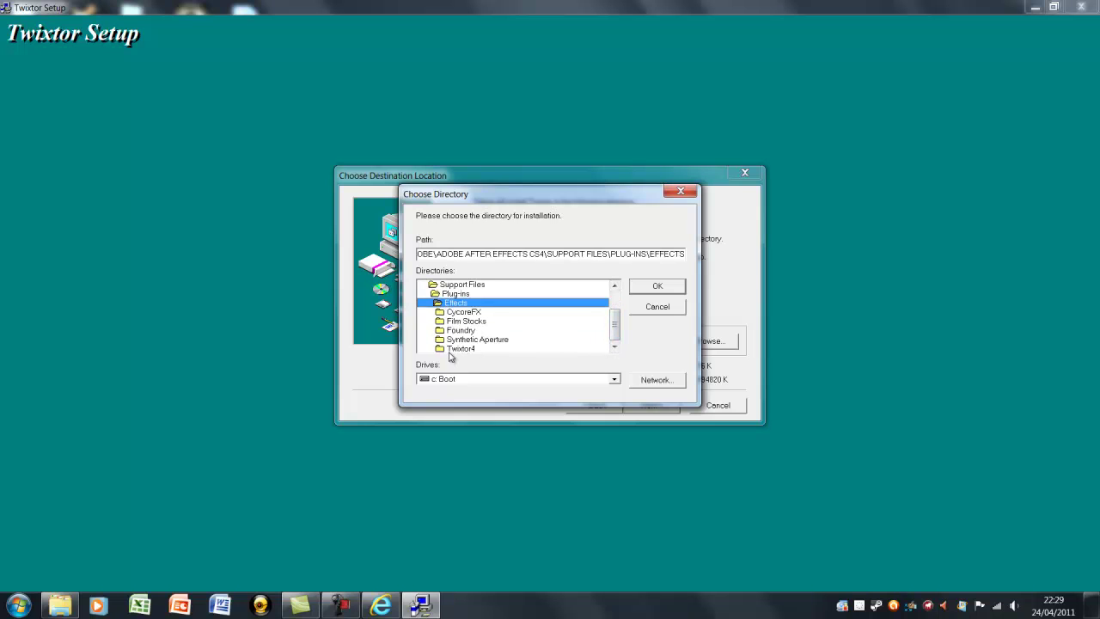
{"action": "left_click", "coordinate": [472, 348]}
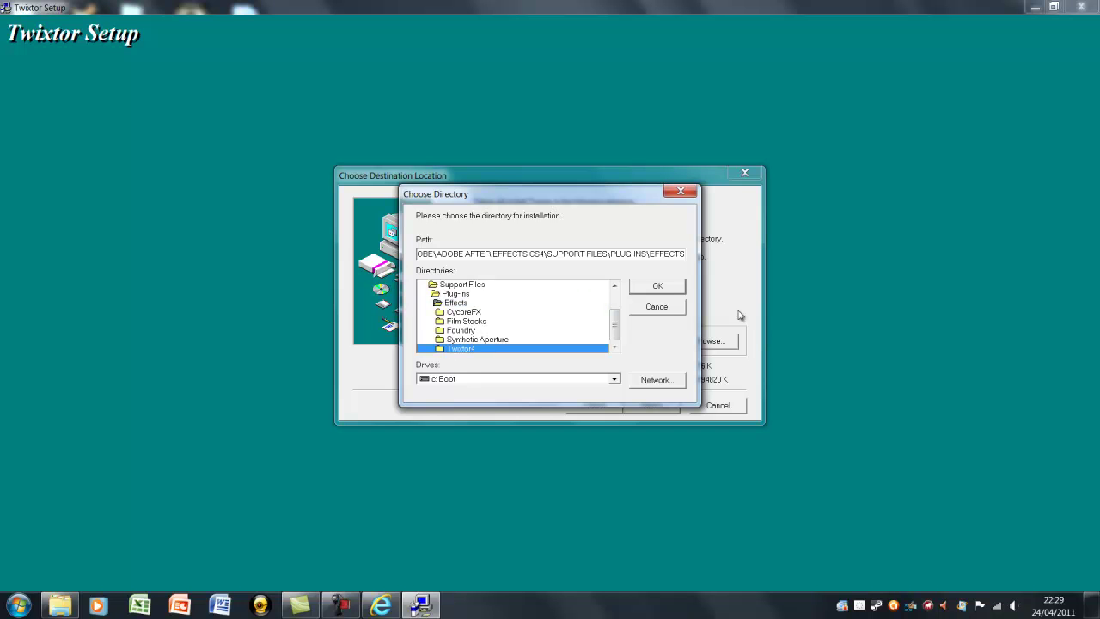
{"action": "left_click", "coordinate": [659, 307]}
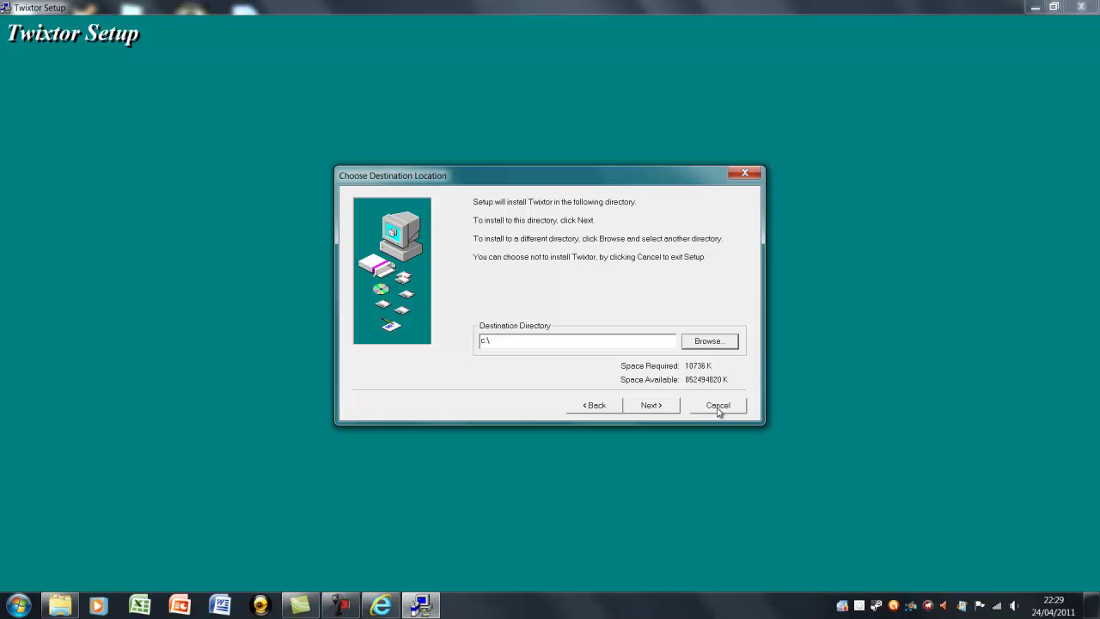
Step: Cancel the Twixtor installation, confirm quitting Setup, and dismiss the compatibility warning
{"action": "left_click", "coordinate": [718, 408]}
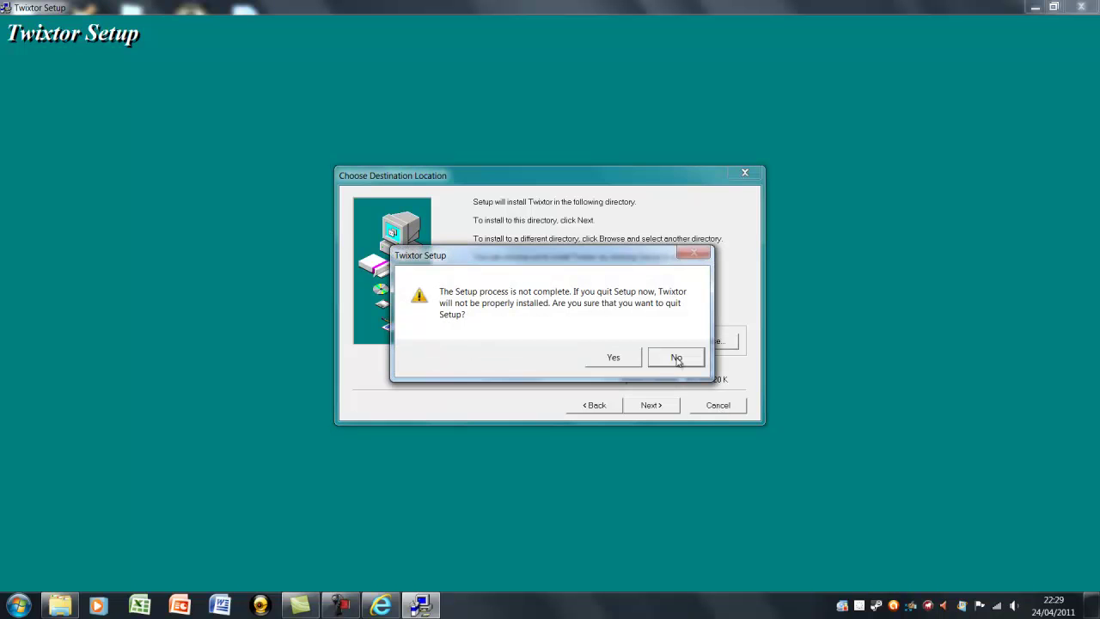
{"action": "left_click", "coordinate": [619, 359]}
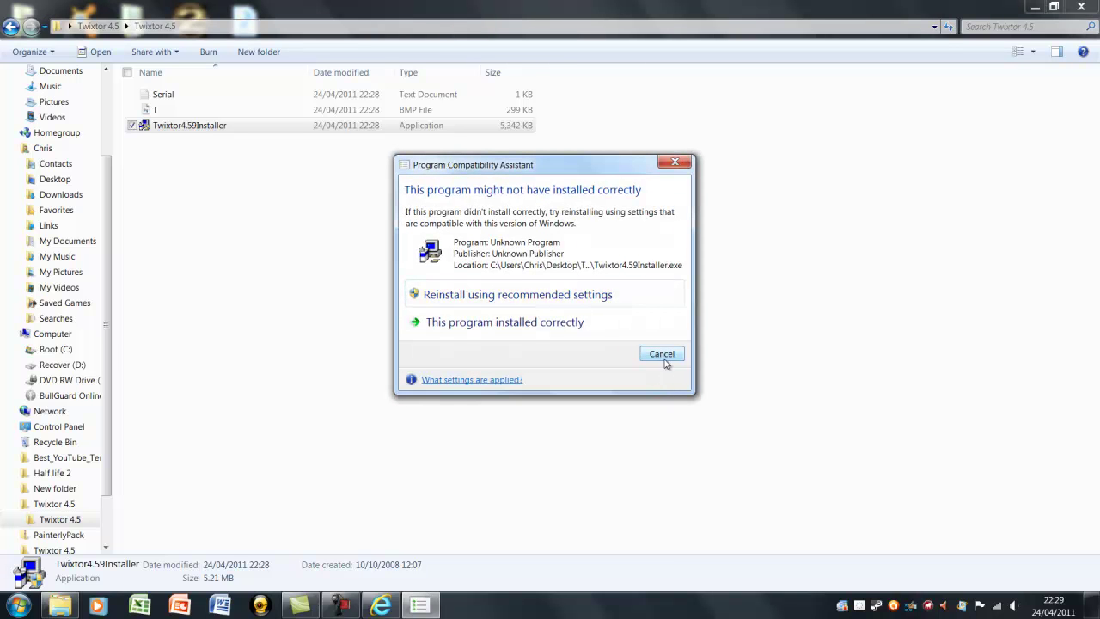
{"action": "left_click", "coordinate": [662, 354]}
Step: Close the extracted Twixtor 4.5 folder window to return to the desktop
{"action": "left_click", "coordinate": [1082, 6]}
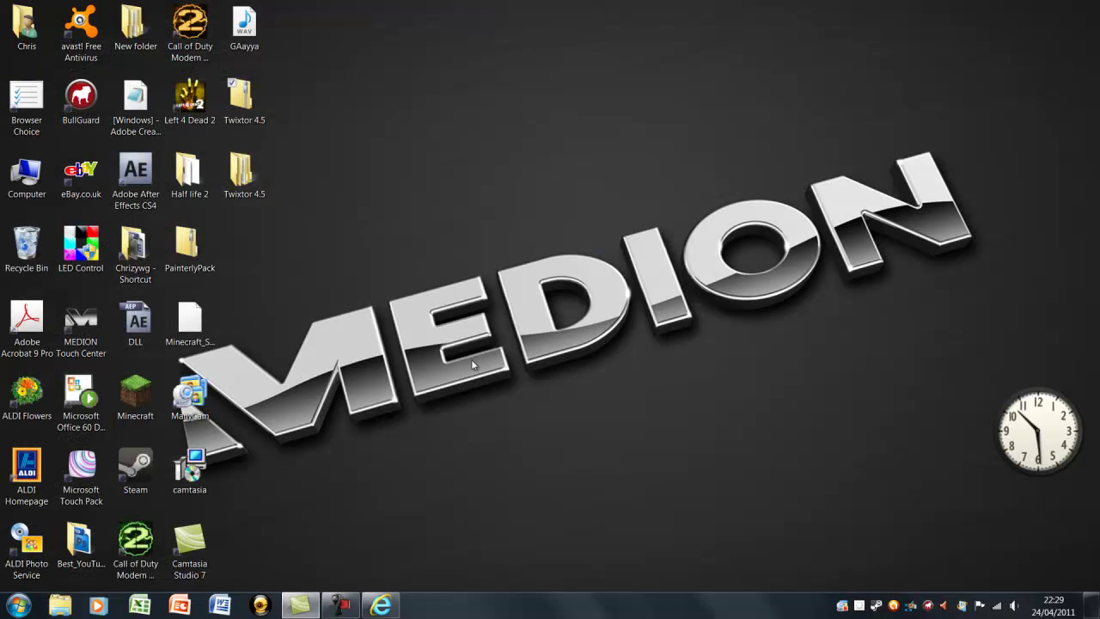